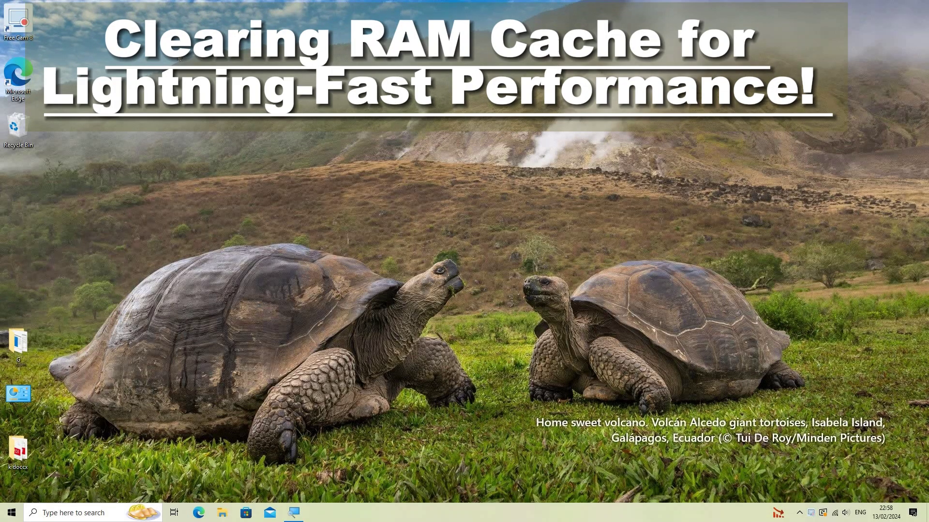
Open C:\Windows\Temp by entering 'temp' in the Run dialog
key("super+r")
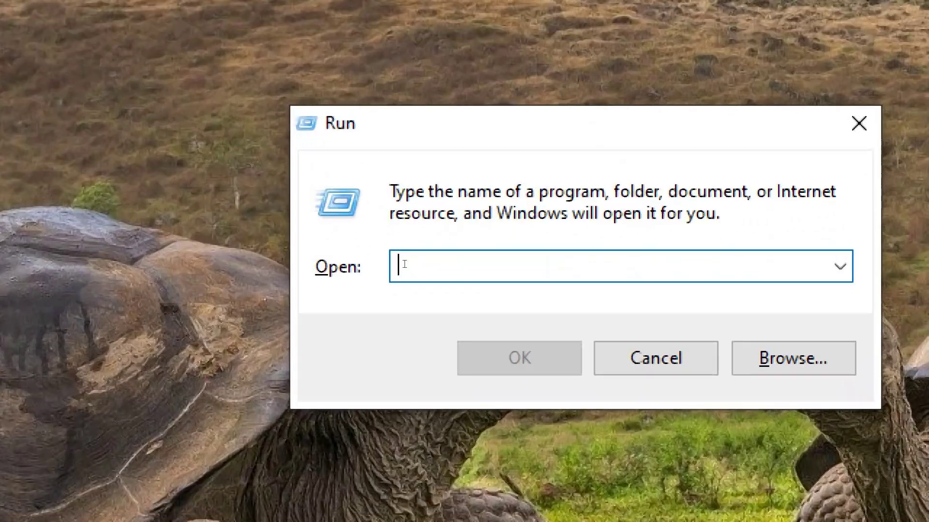
type("t")
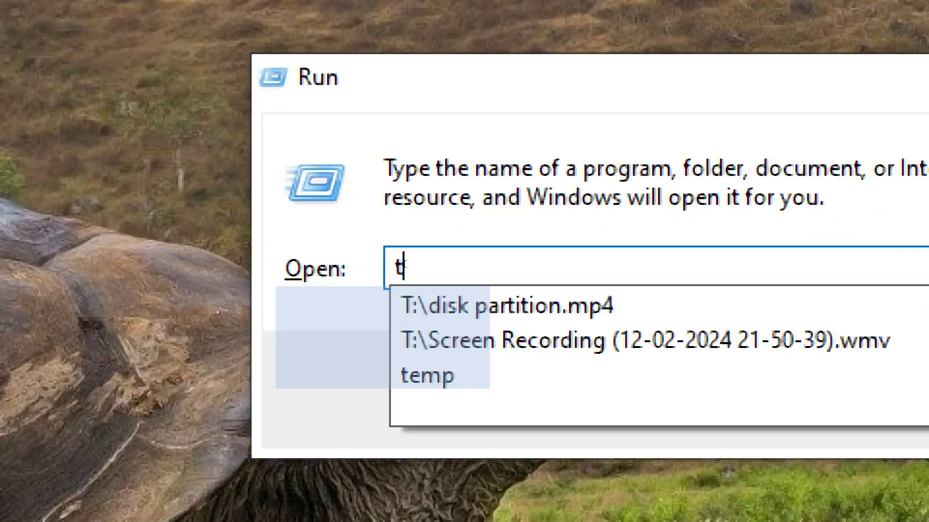
type("emp")
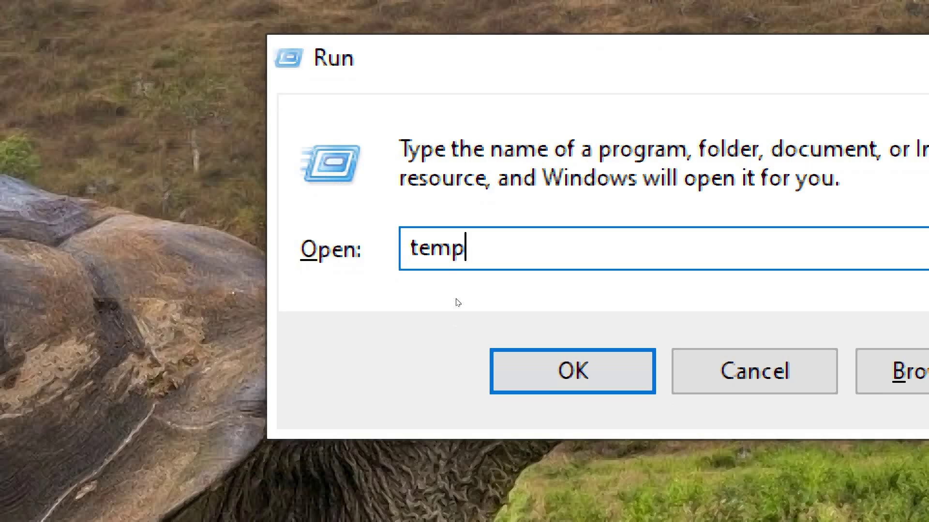
key("Return")
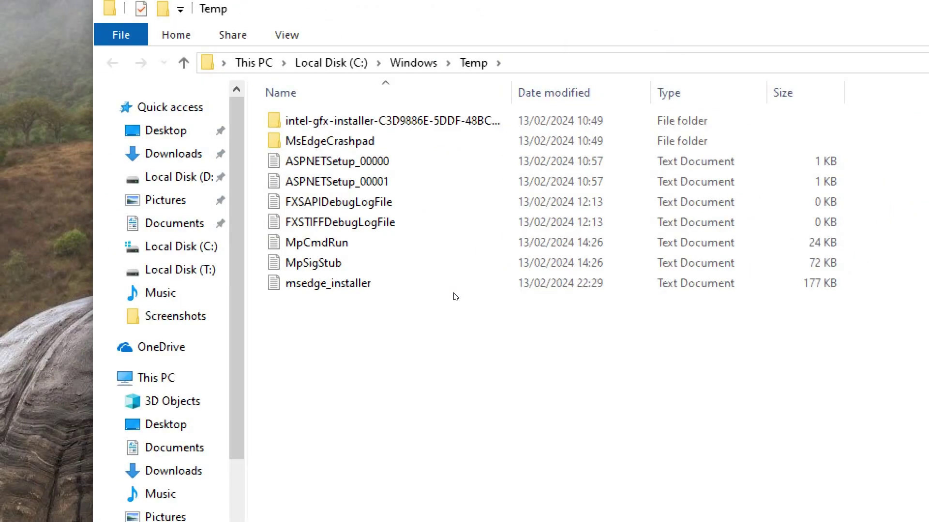
Permanently delete all nine Windows Temp items, skipping every file still in use
key("ctrl+a")
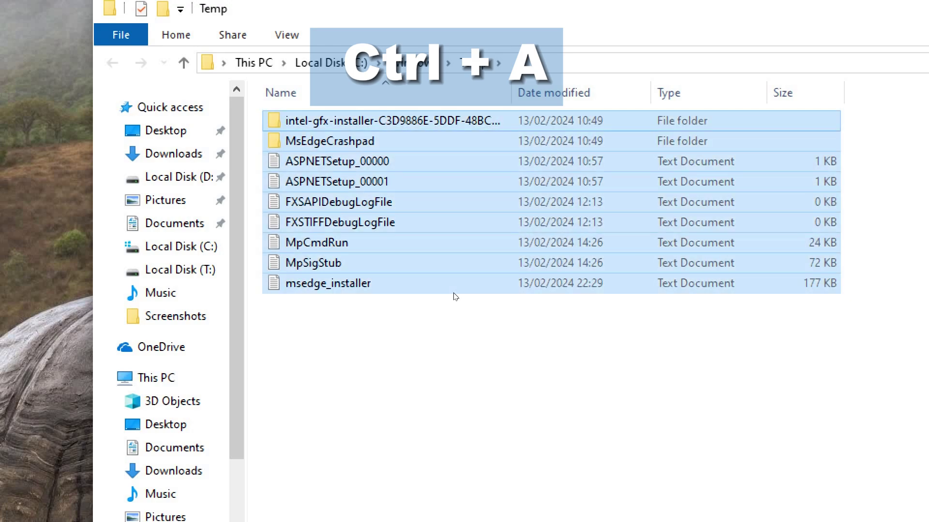
key("shift+Delete")
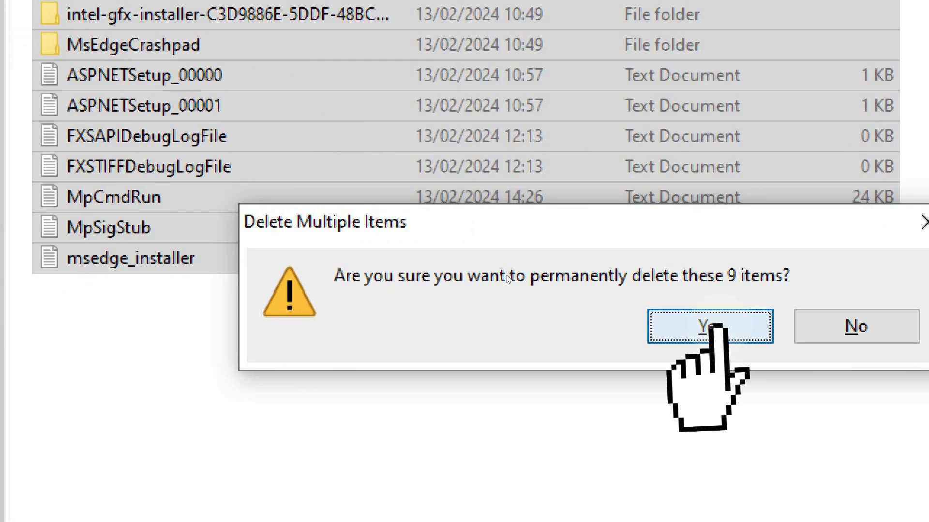
key("Return")
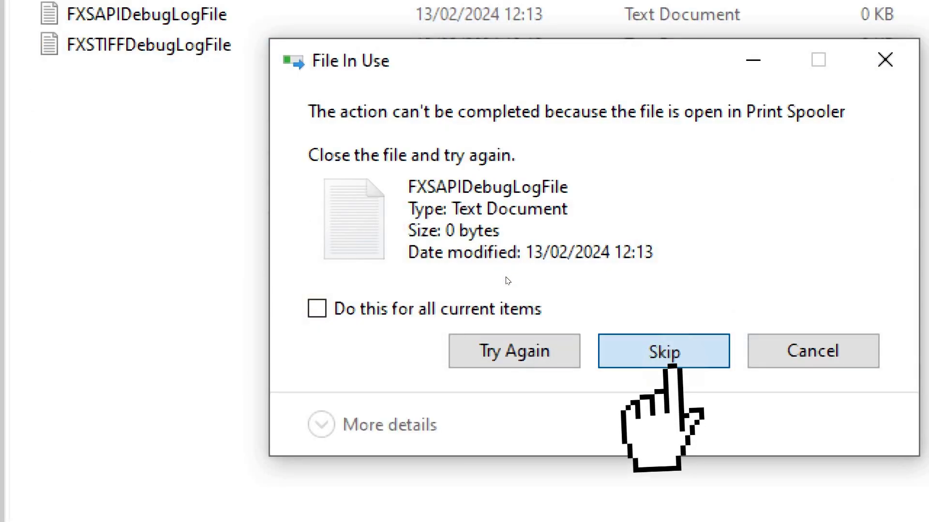
key("Return")
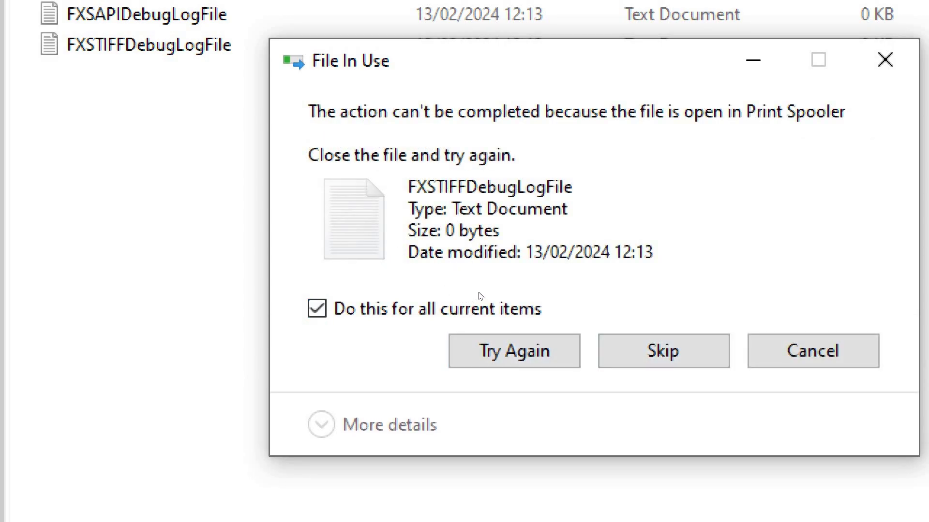
key("Return")
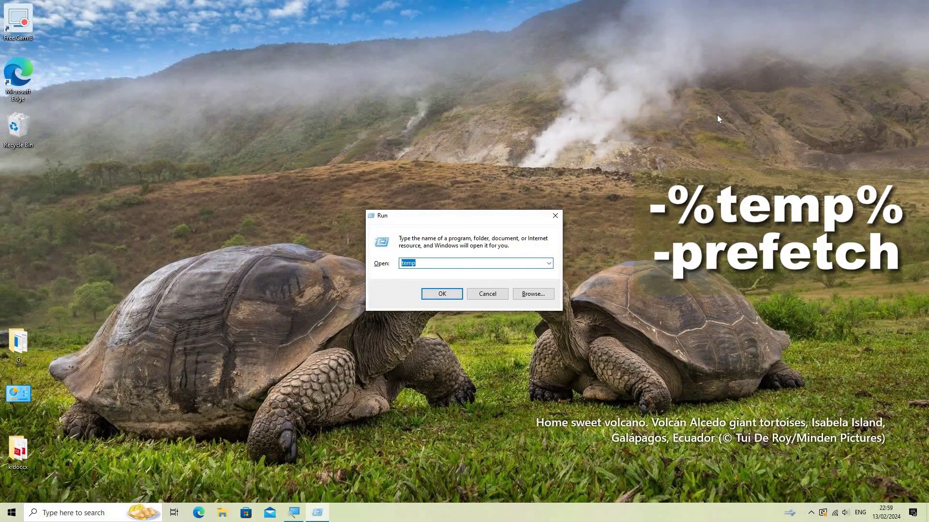
Replace the Run entry with %temp% to open the user's AppData Local Temp folder
key("BackSpace")
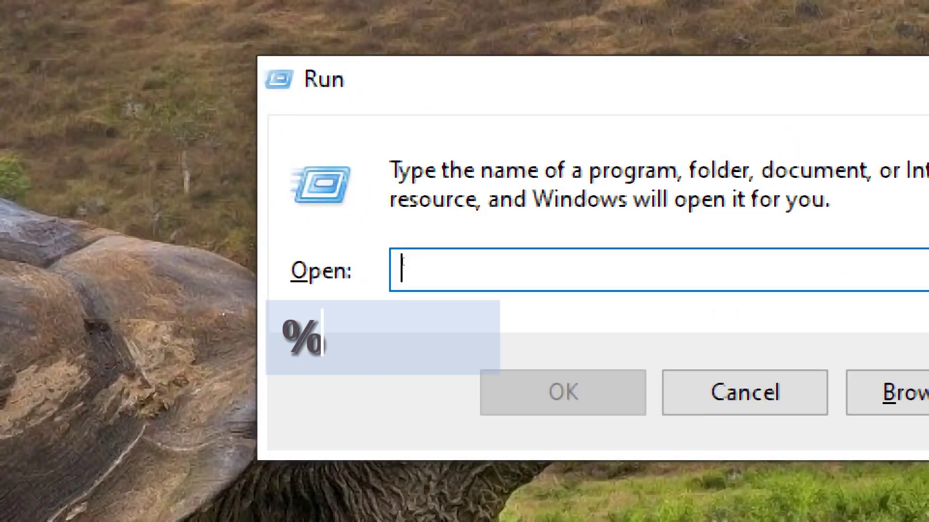
type("%tem")
type("p")
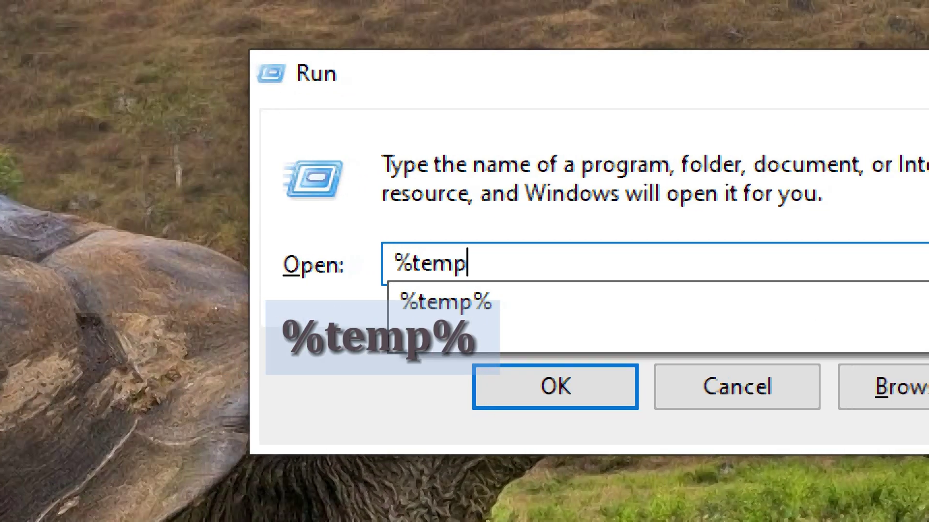
type("%")
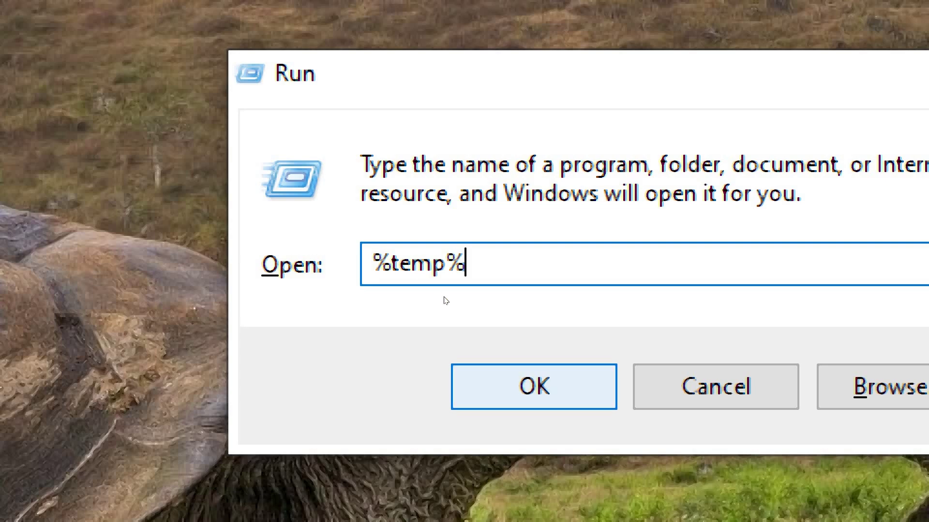
key("Return")
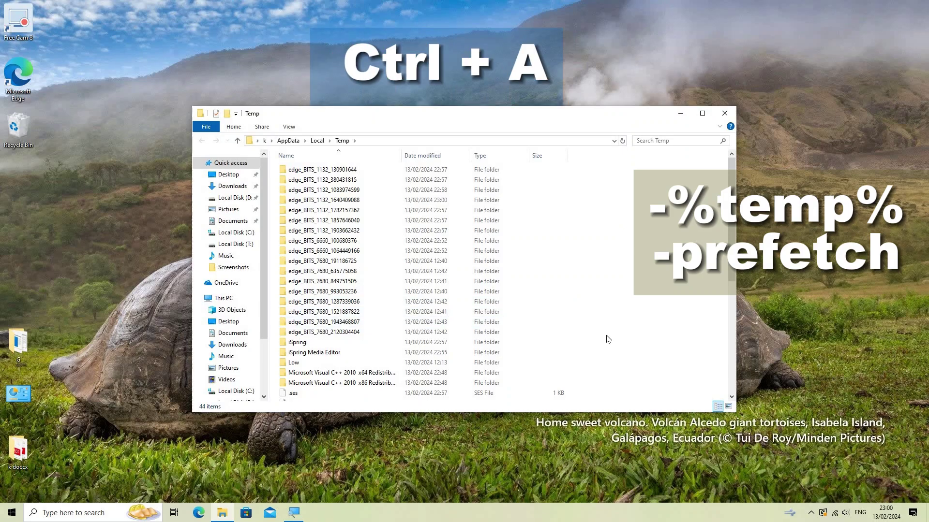
Permanently delete the 44 user Temp items, skip the five in-use ones, and close the window
key("ctrl+a")
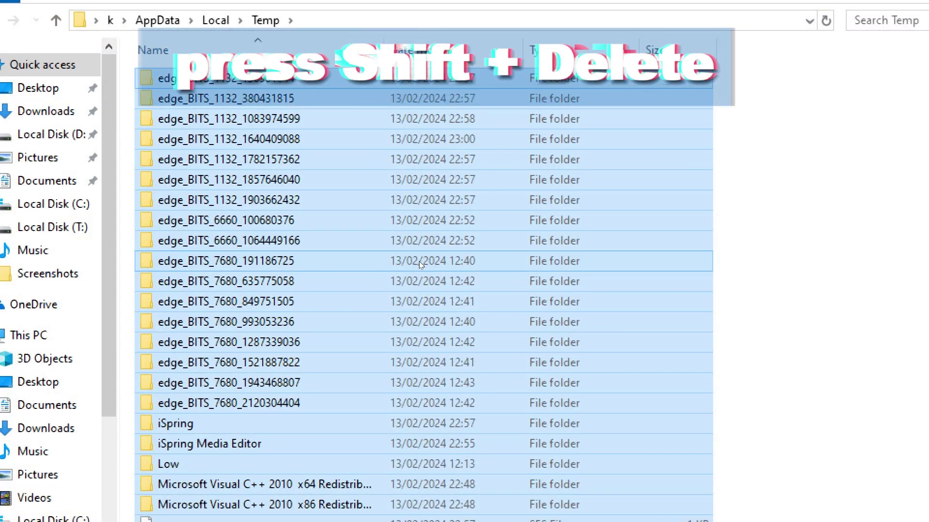
key("shift+Delete")
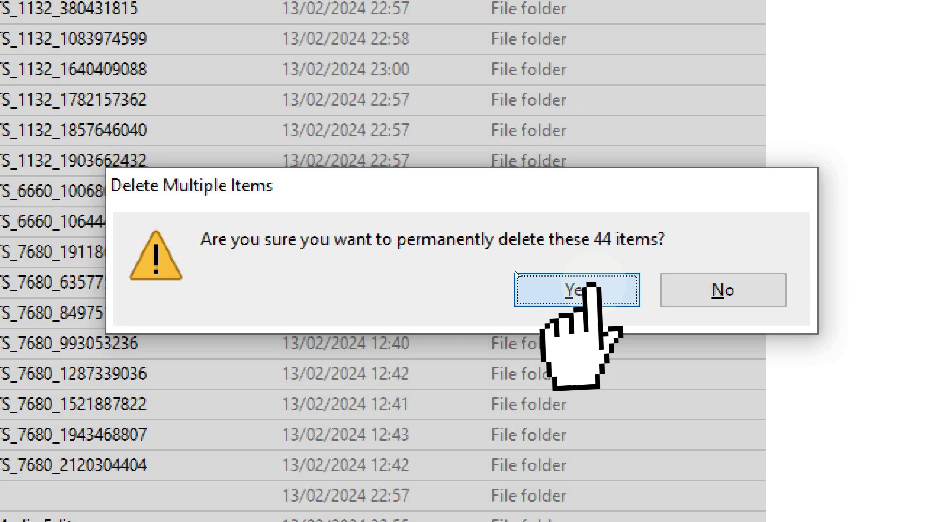
key("Return")
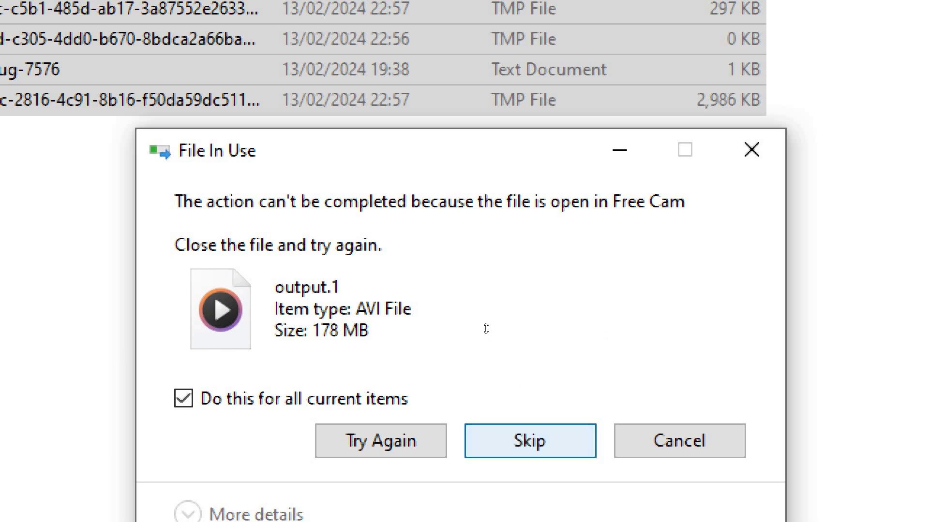
key("Return")
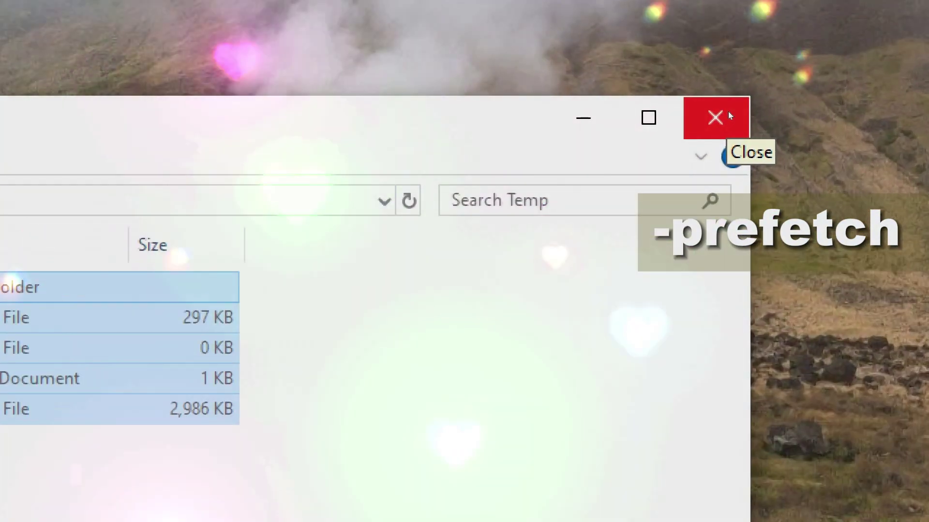
left_click(721, 114)
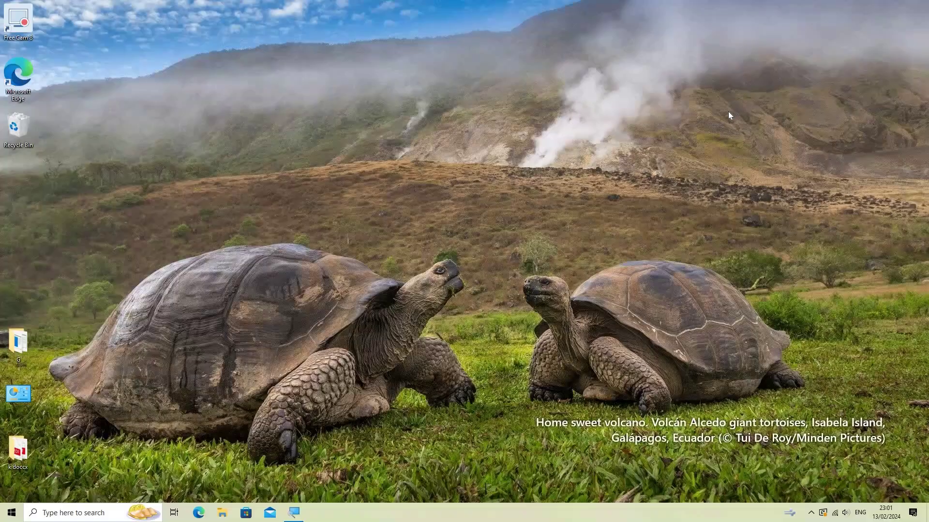
Submit 'prefetch' in a reopened Run dialog, bringing up the access-permission prompt
key("super+r")
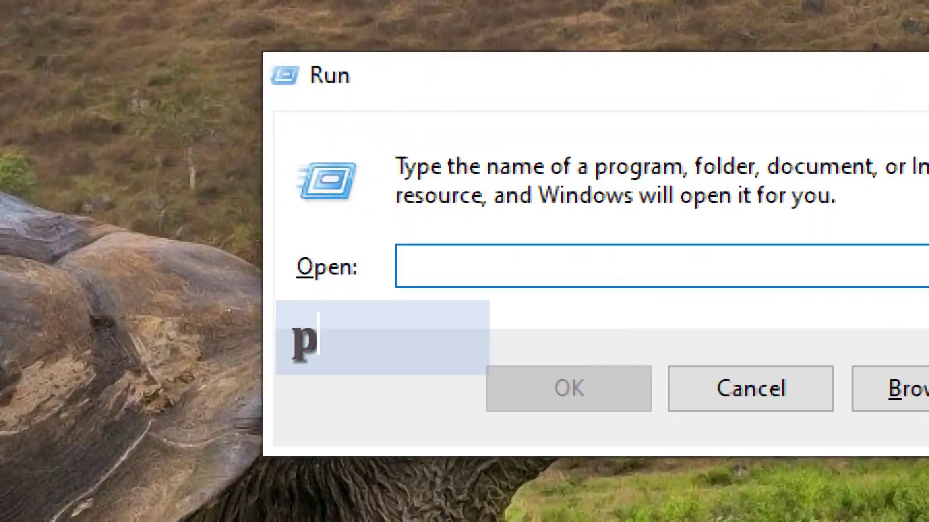
type("pre")
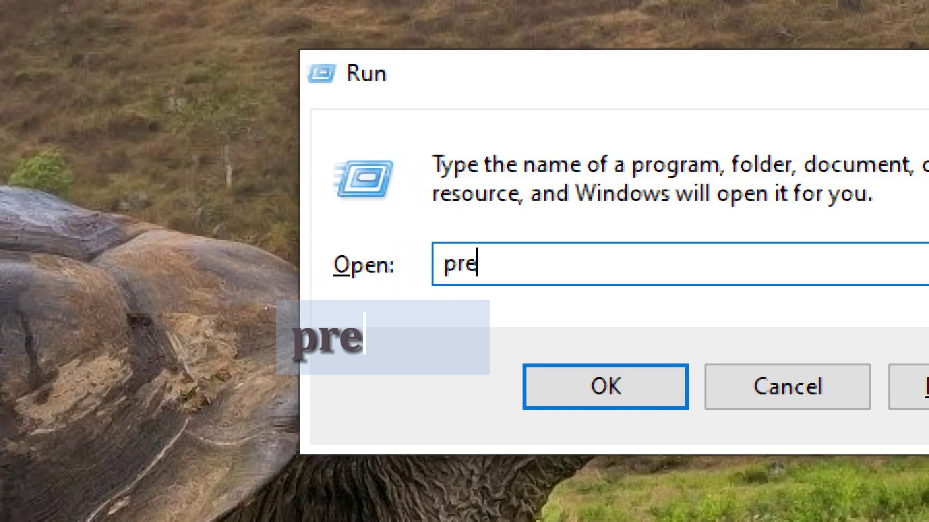
type("fetch")
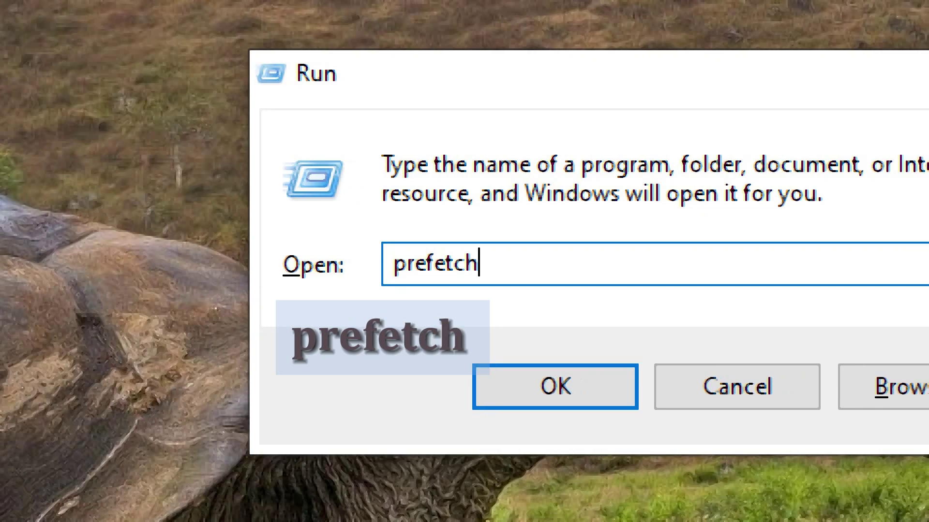
key("Return")
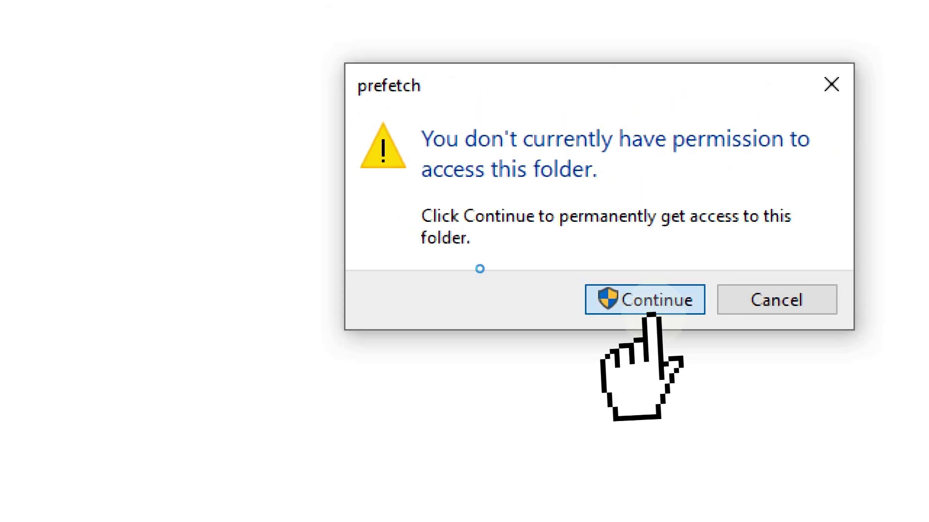
Grant Prefetch access, permanently delete its 248 items, and close the window
left_click(645, 299)
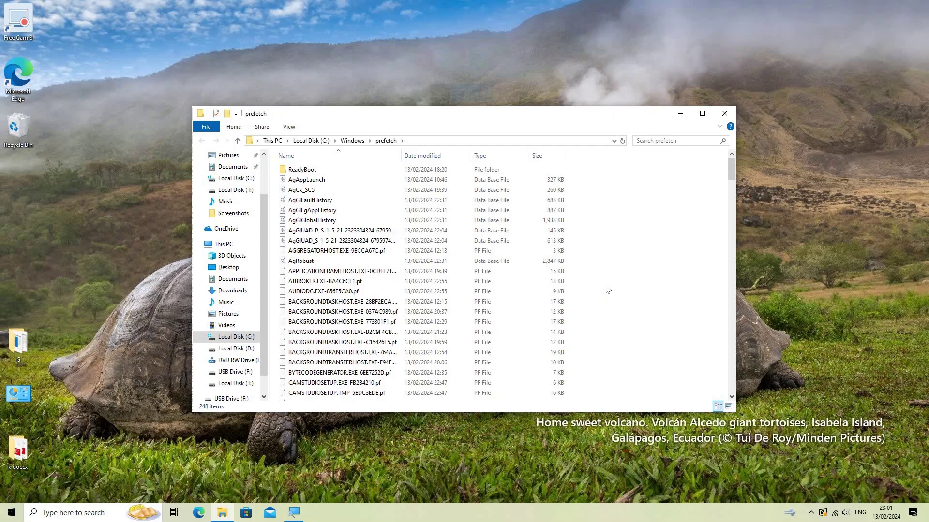
key("ctrl+a")
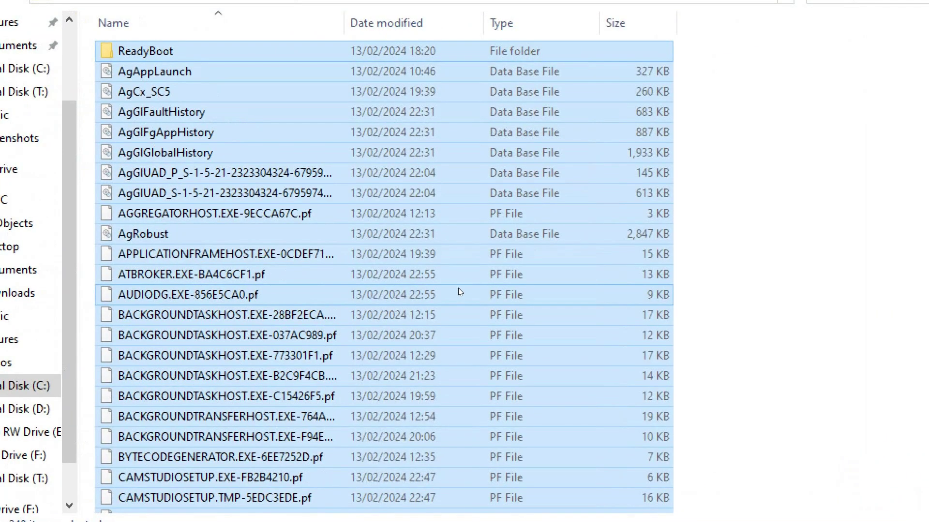
key("shift+Delete")
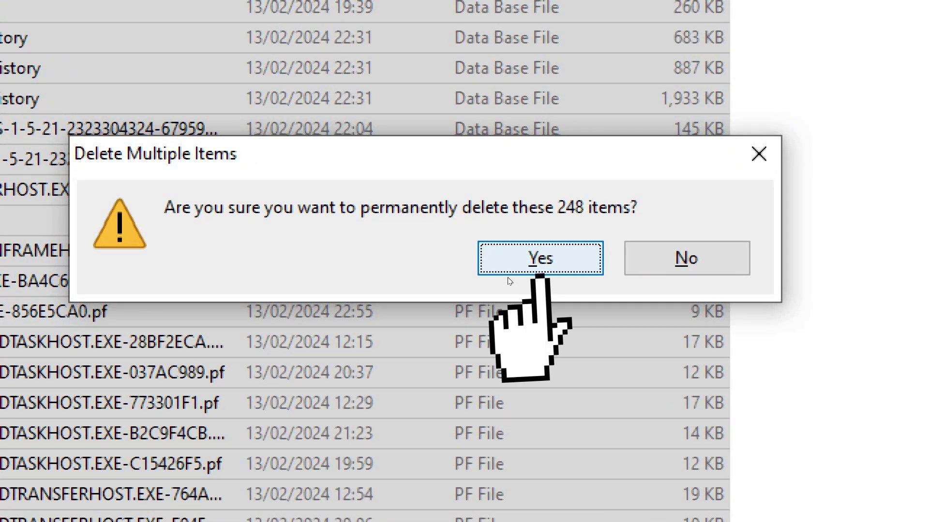
left_click(540, 259)
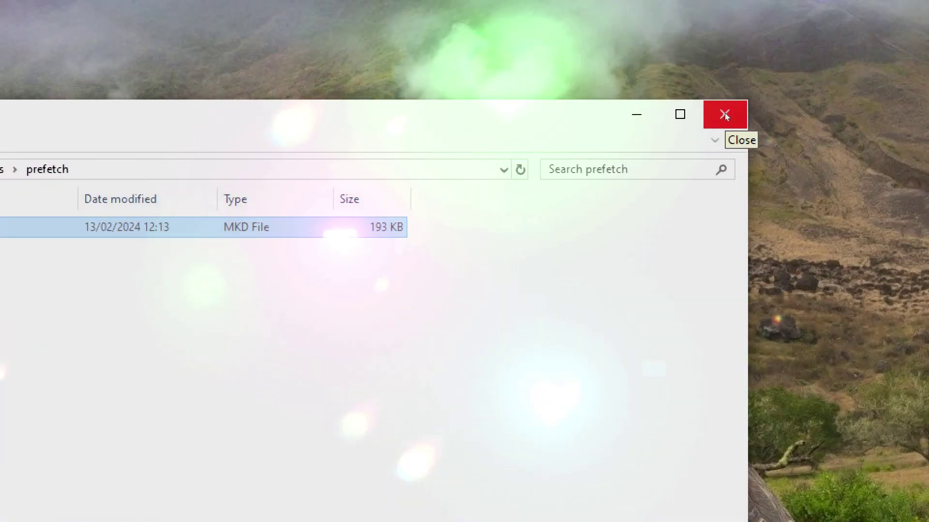
left_click(725, 116)
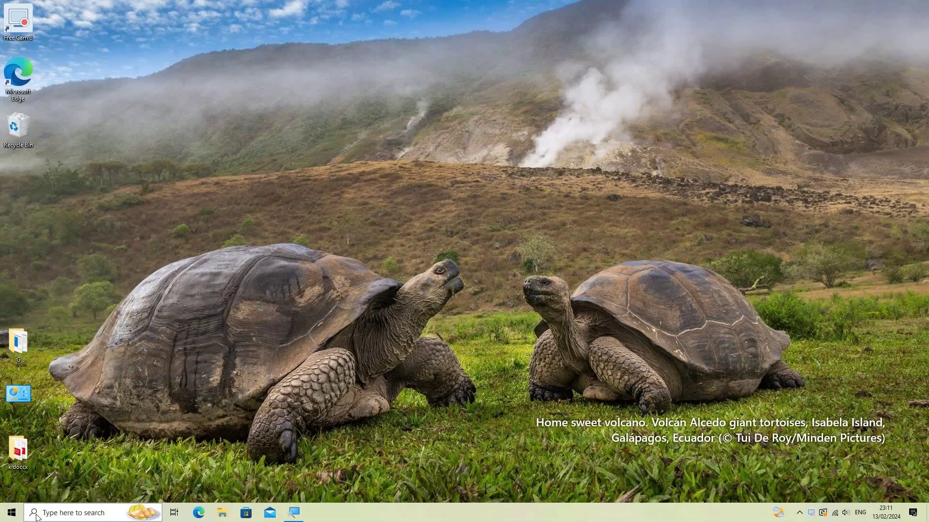
Start a taskbar search for 'notepad'
left_click(73, 513)
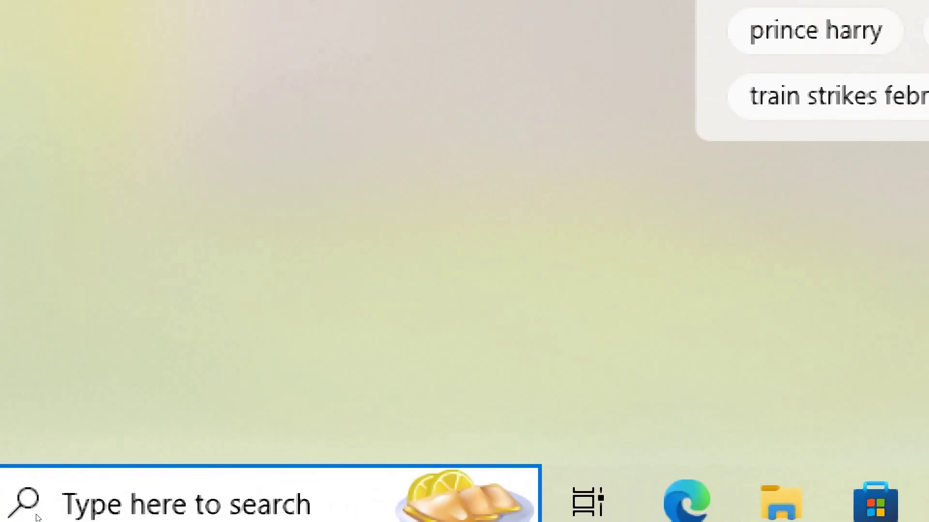
type("note")
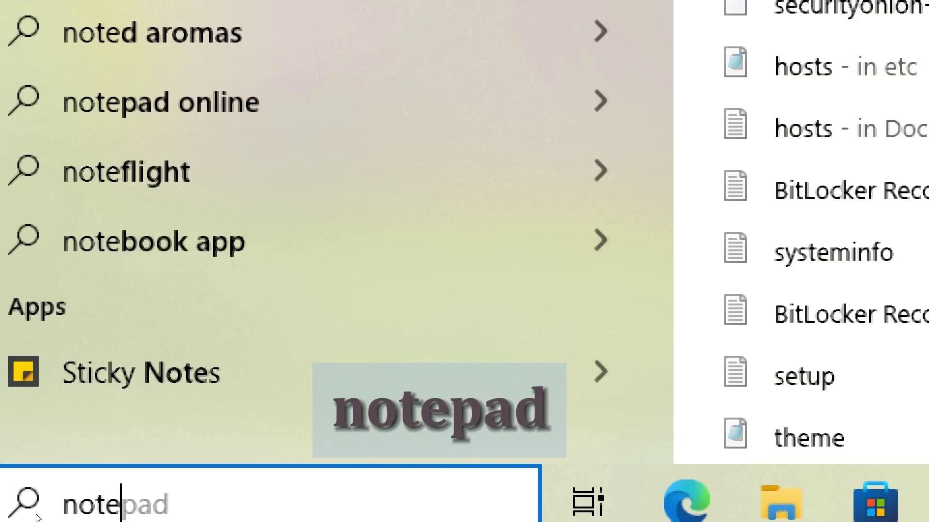
type("pad")
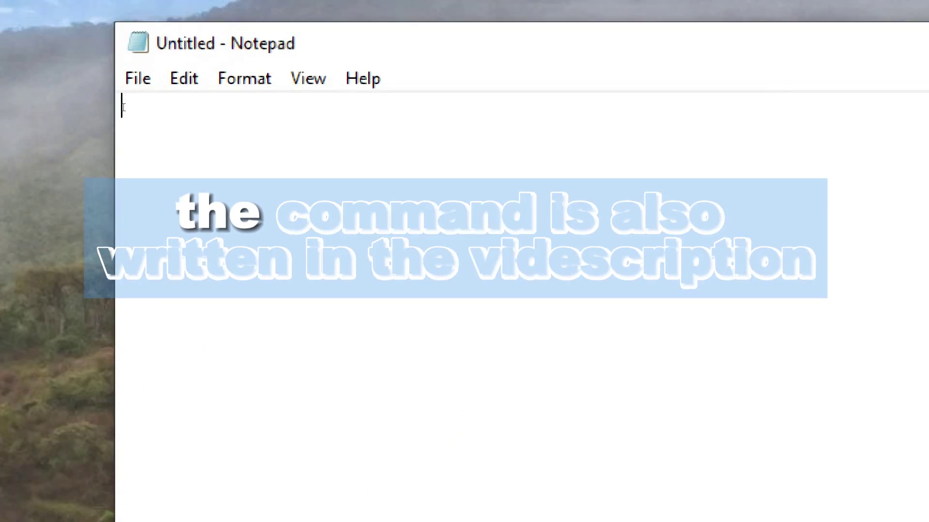
type("@ech")
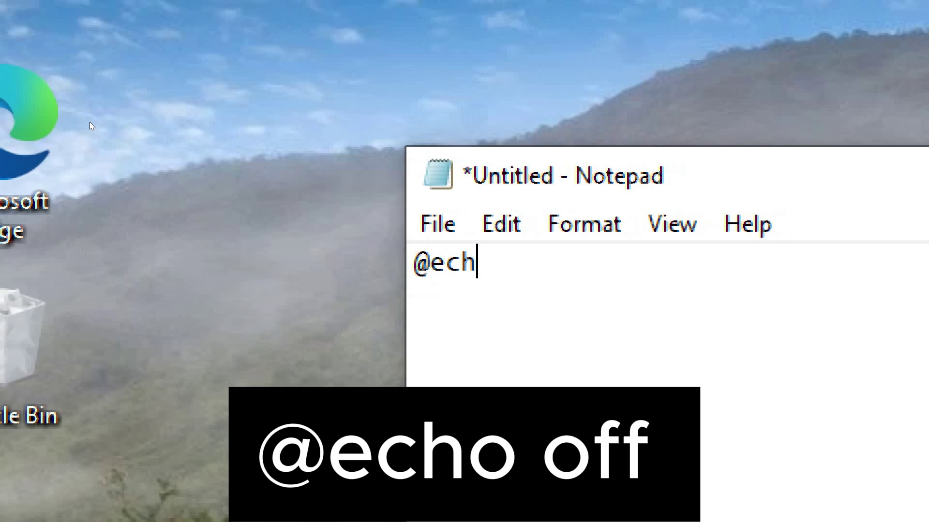
type("o off")
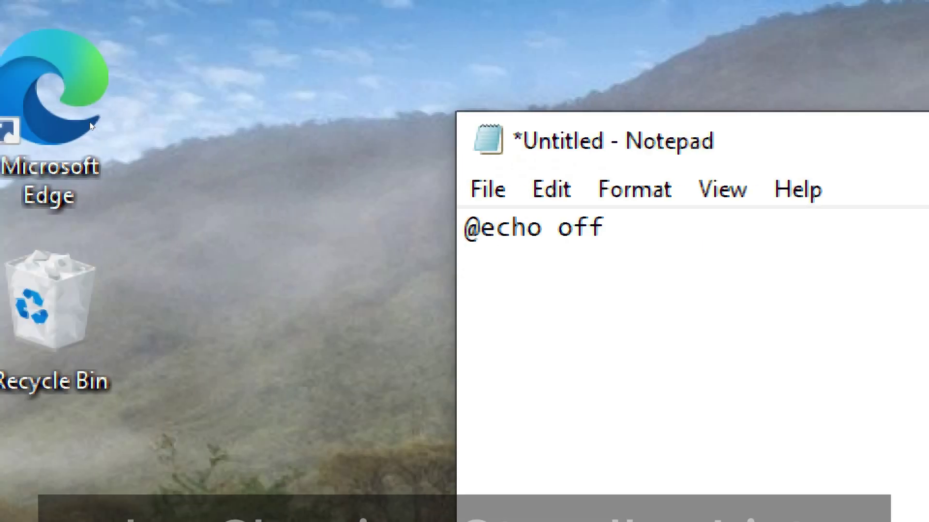
Write the echo lines, the typeperf "\Memory\Standby Cache Bytes" command, and a final pause line
key("Return")
type("ech")
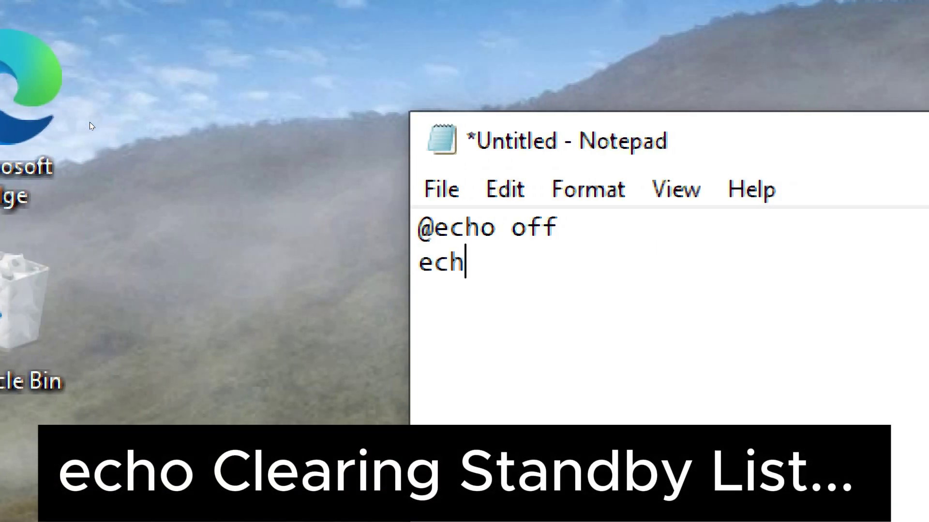
type("o clear")
type("ing")
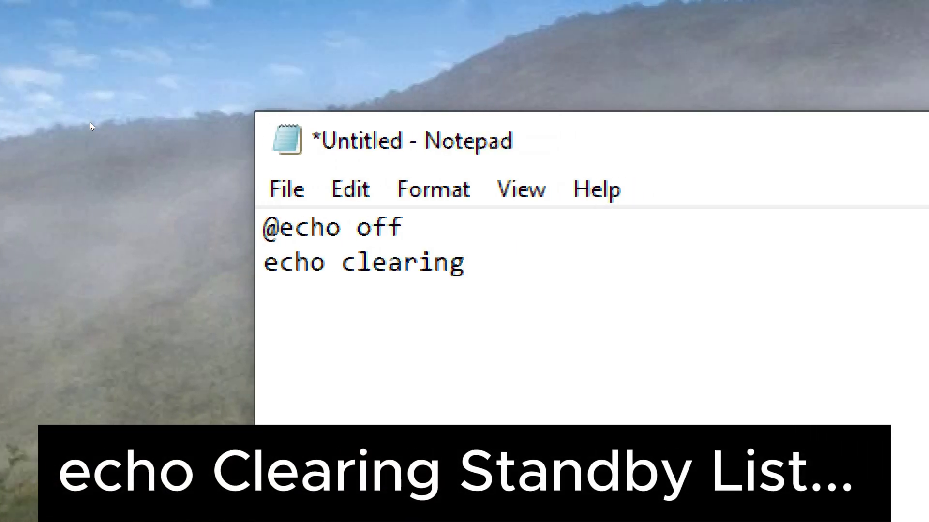
type(" standby ")
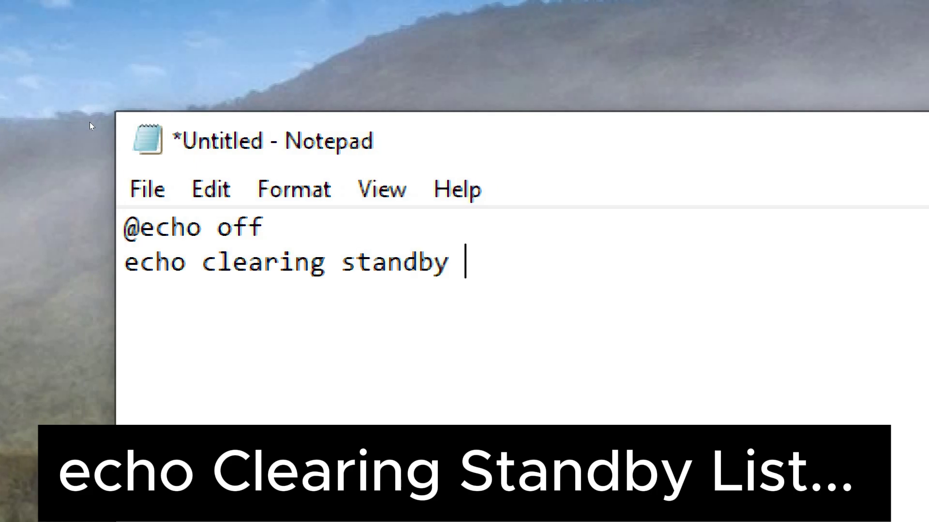
type("List...")
key("Return")
type("e")
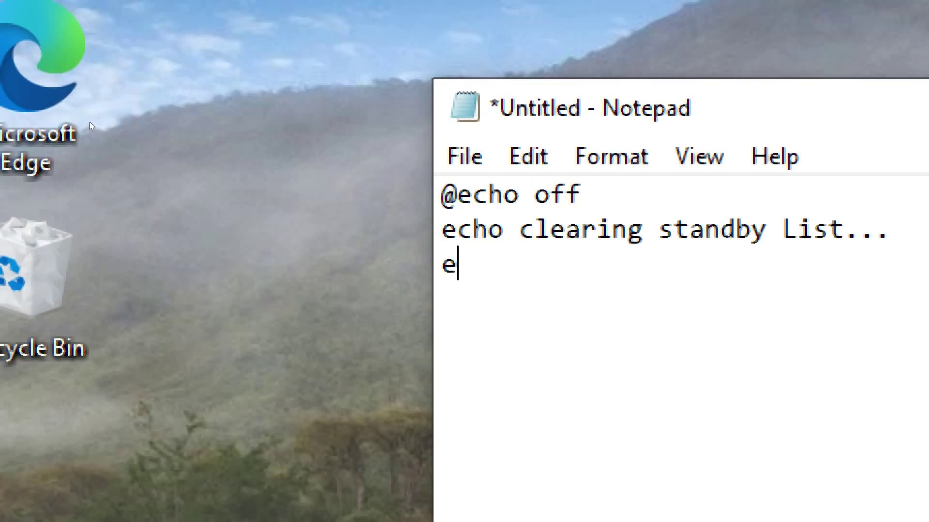
type("cho")
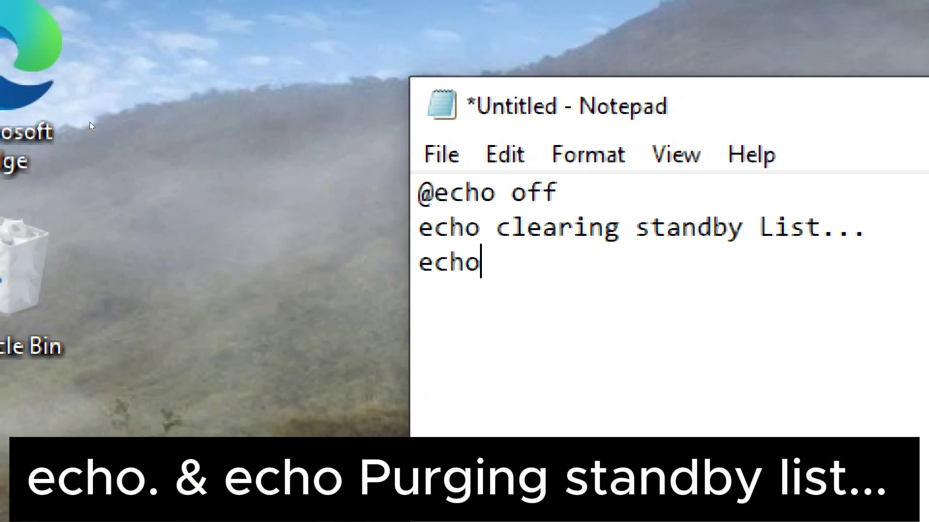
type(". & echo ")
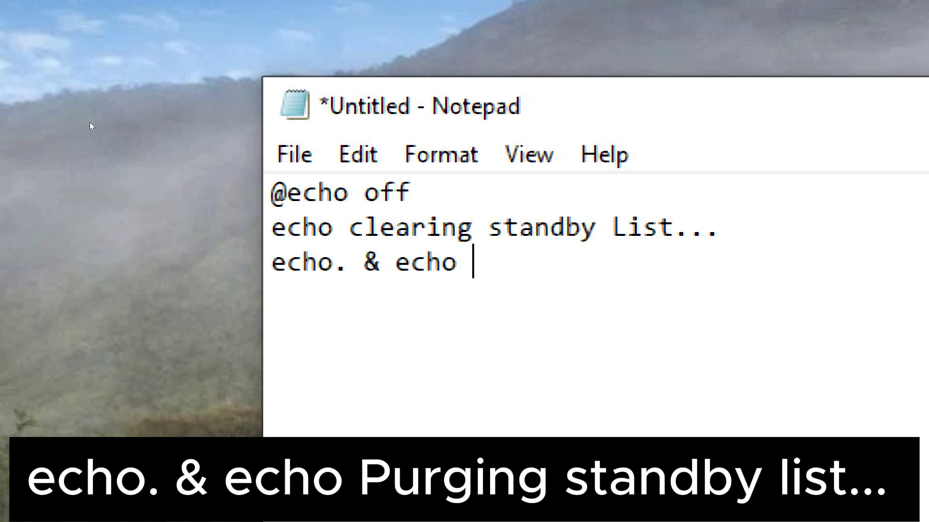
type("P")
type("urgi")
type("ng ")
type("stan")
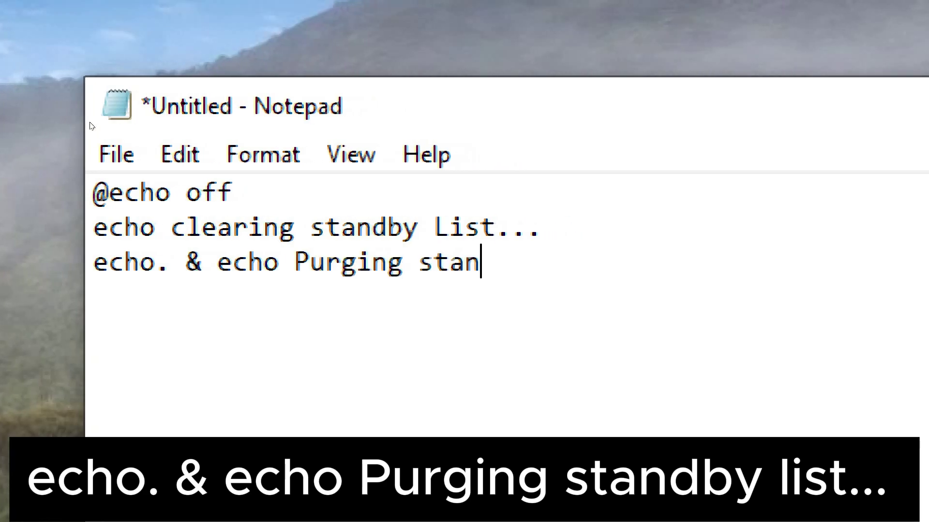
type("dby lis")
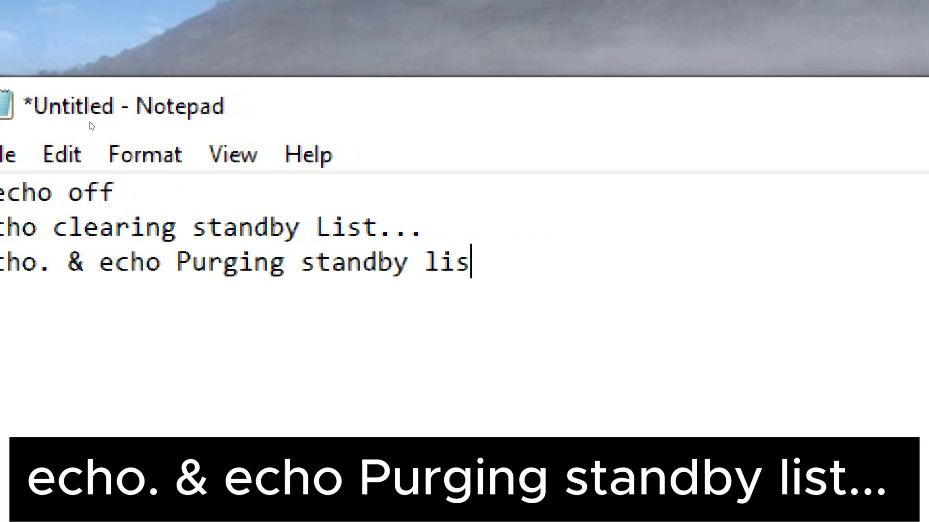
type("t...")
key("Return")
type("t")
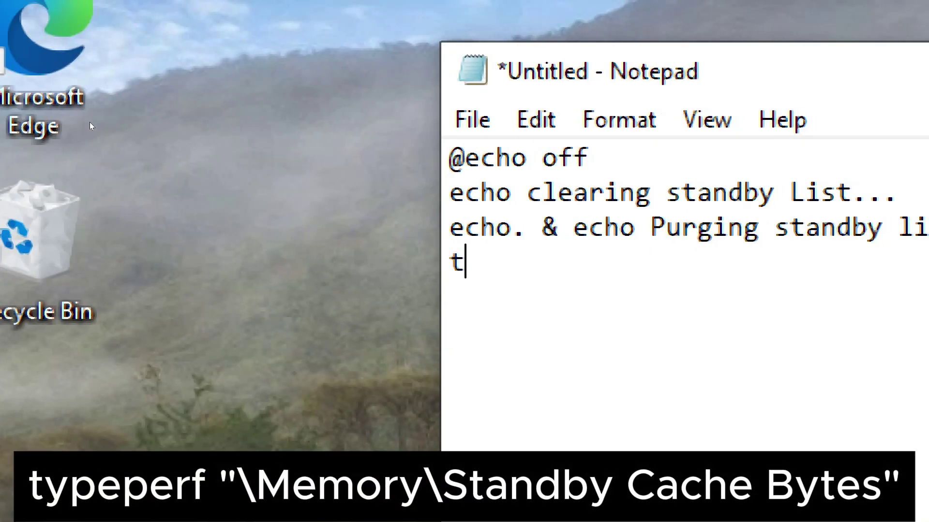
type("yp")
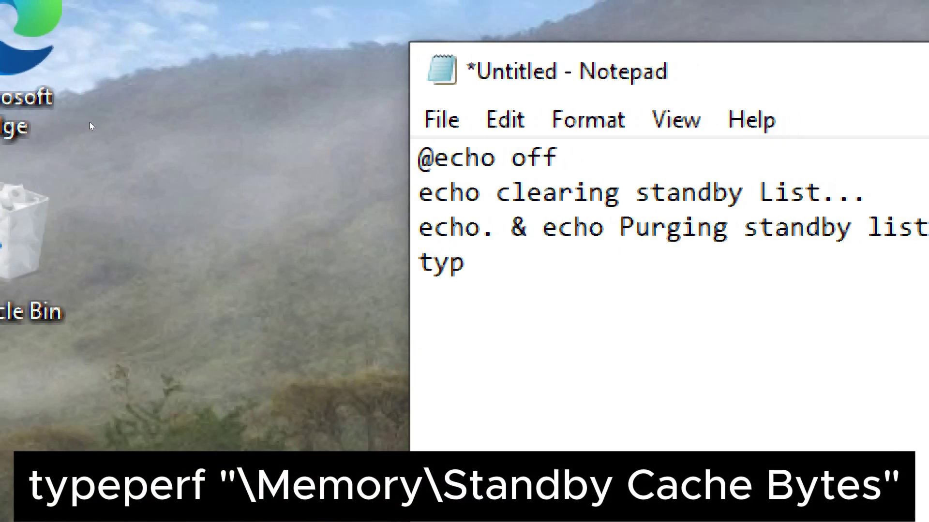
type("e")
type("perf")
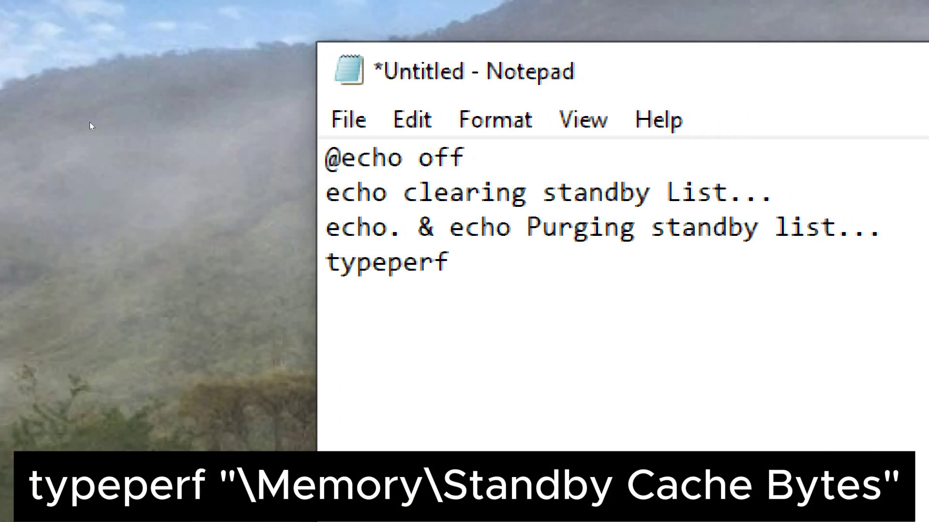
type(" \"\\M")
type("emory\\St")
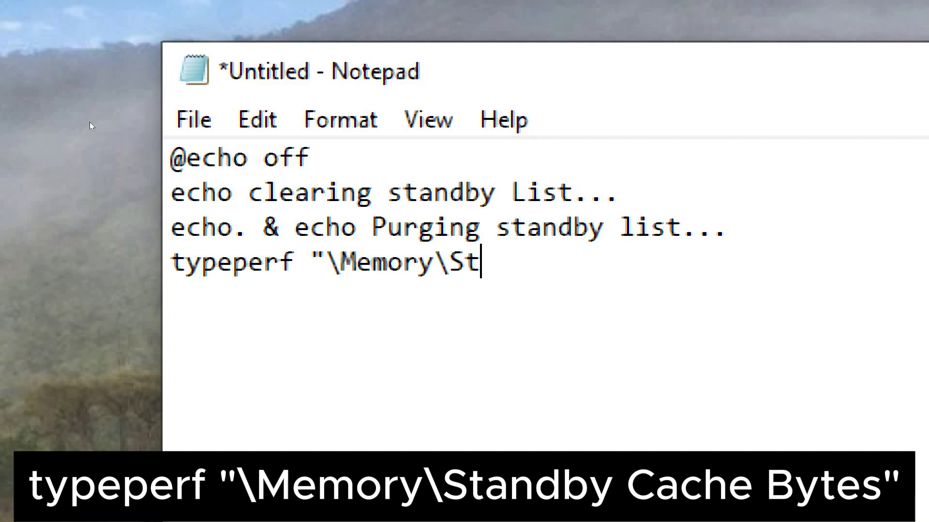
type("and")
type("by Cac")
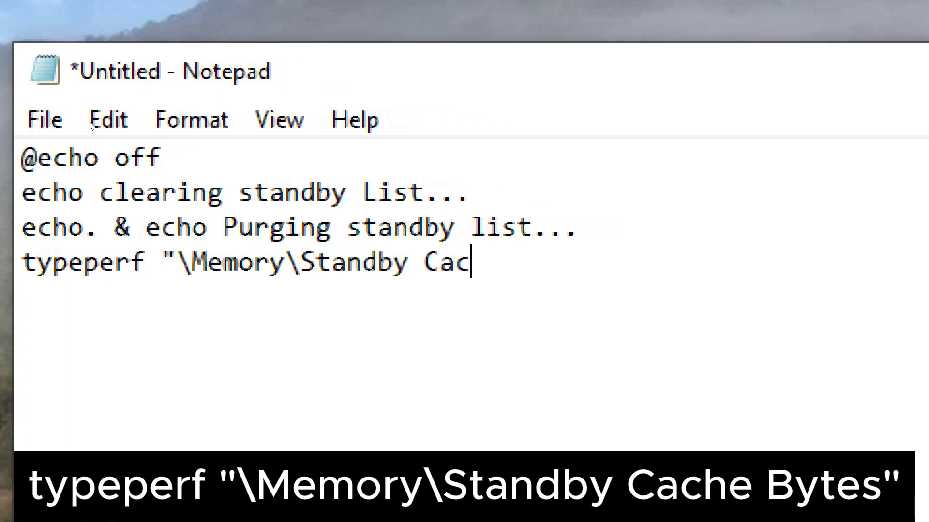
type("he")
type(" Bytes")
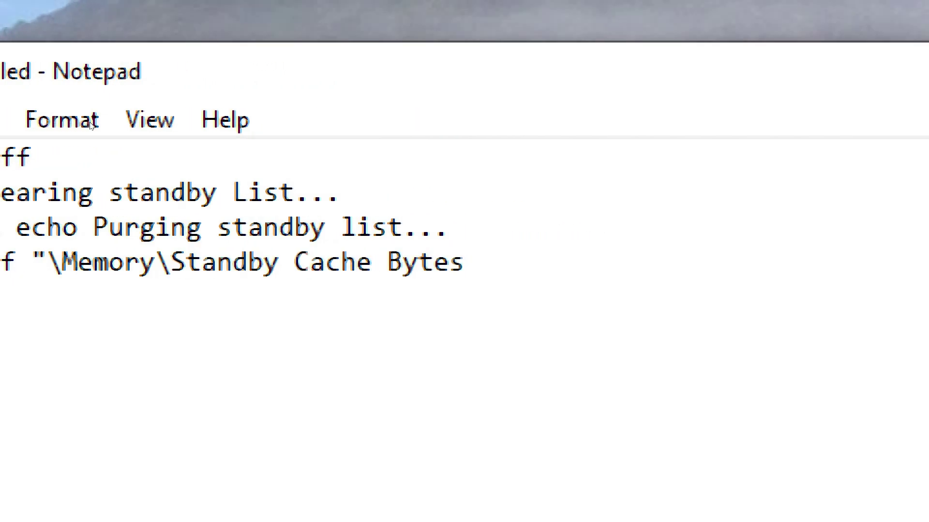
type("\" -sc 1|")
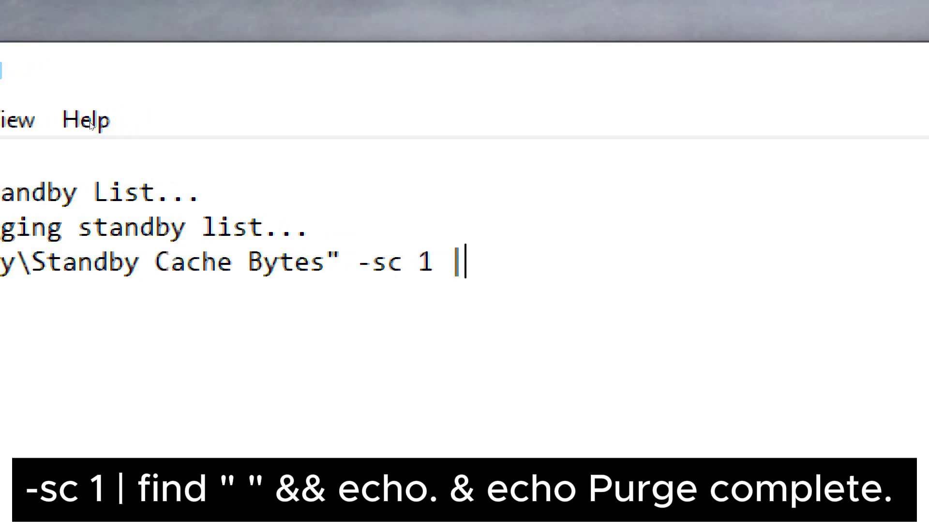
type(" find")
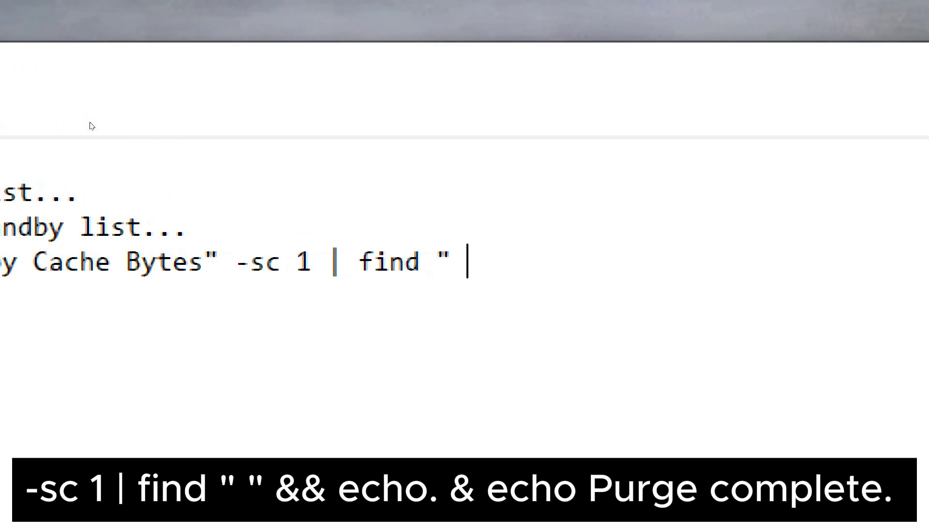
type("ech")
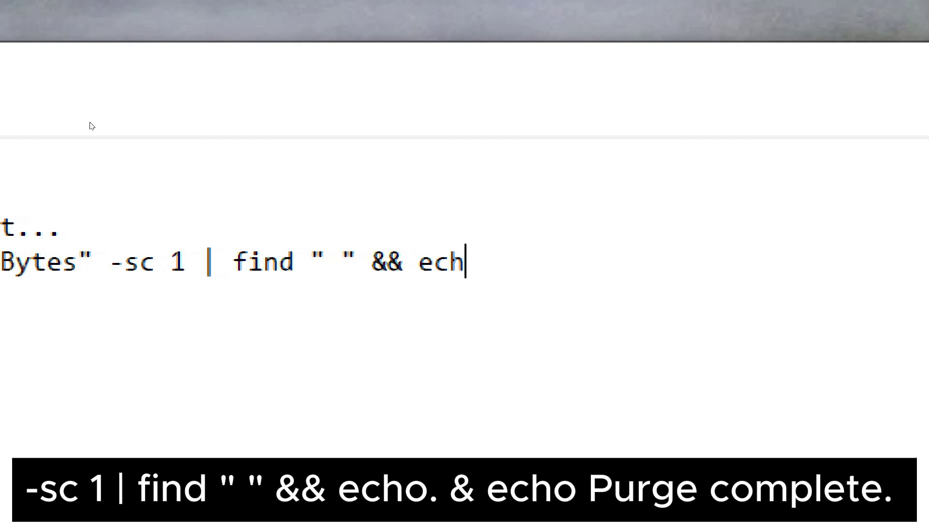
type("o. &")
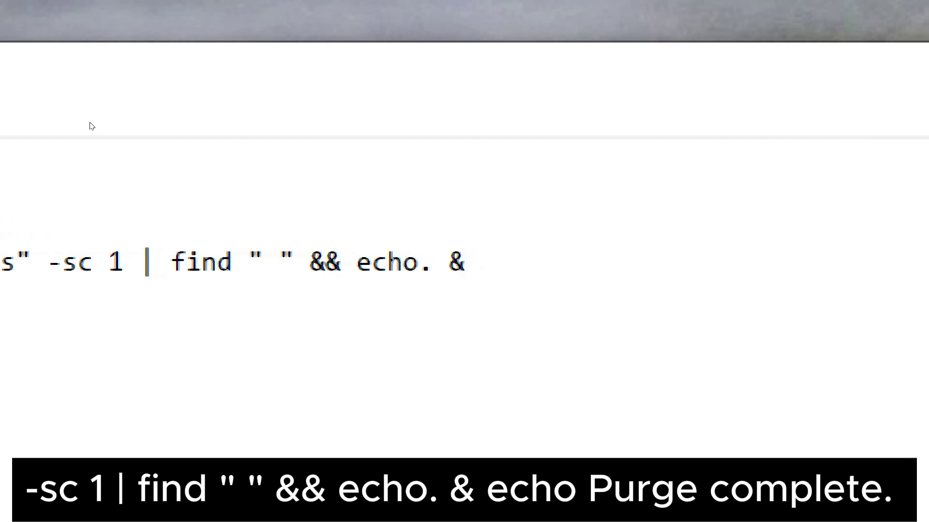
type(" Purge")
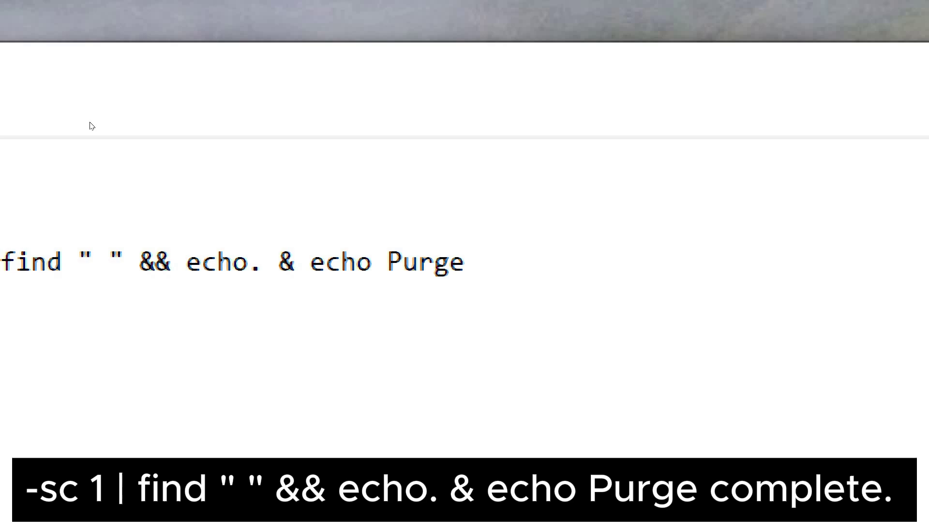
type(" complete.")
key("Return")
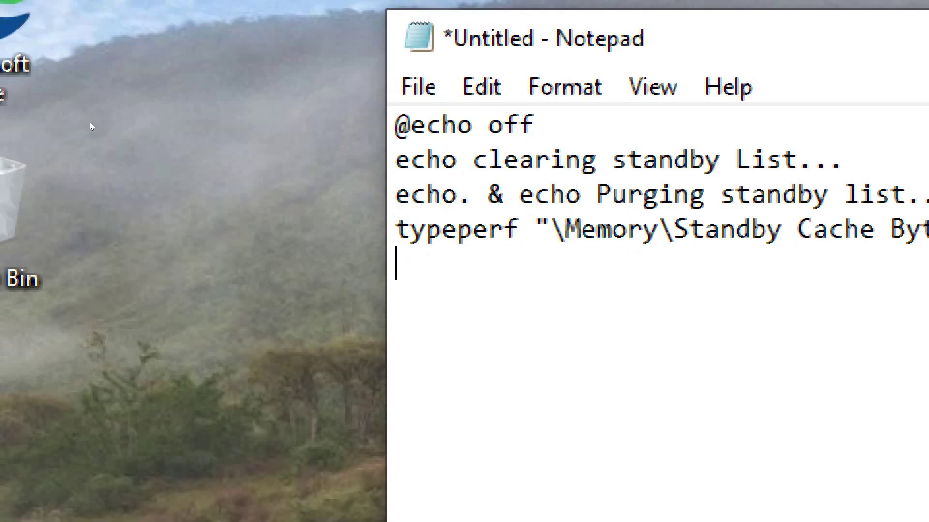
type("pause")
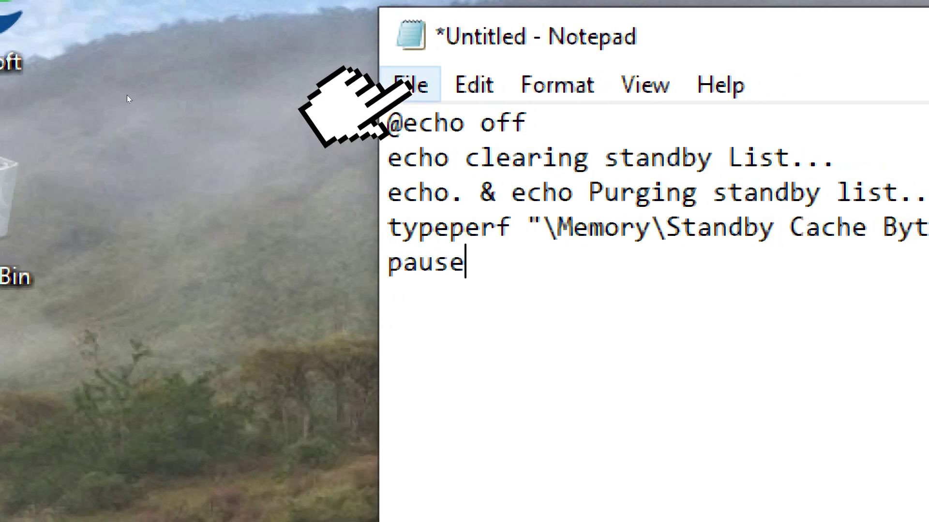
Name the file ClearStandbyList.bat, set the type to All Files, and choose Documents
left_click(410, 84)
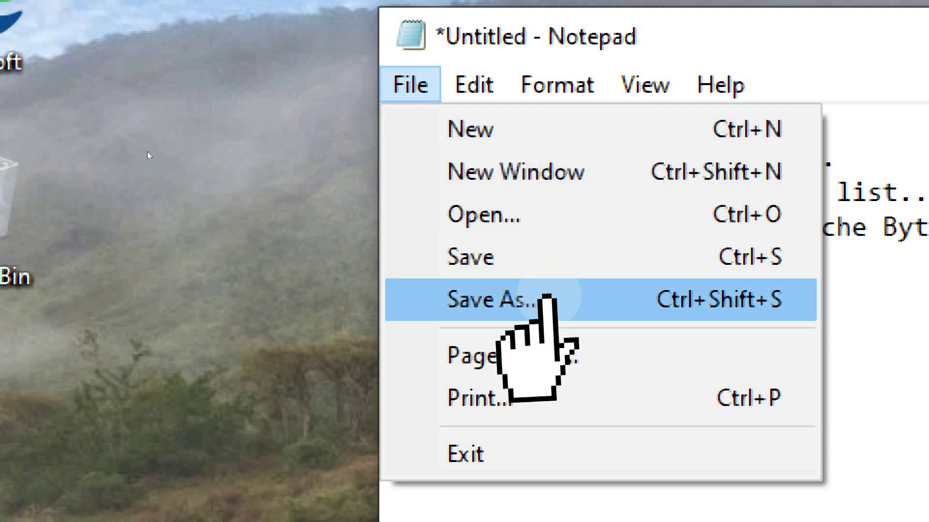
left_click(494, 300)
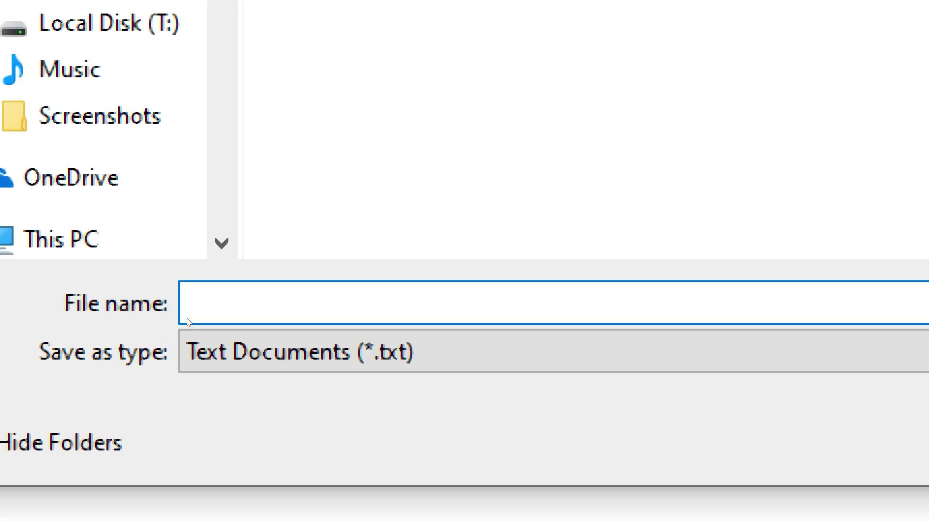
type("Cle")
type("a")
type("rS")
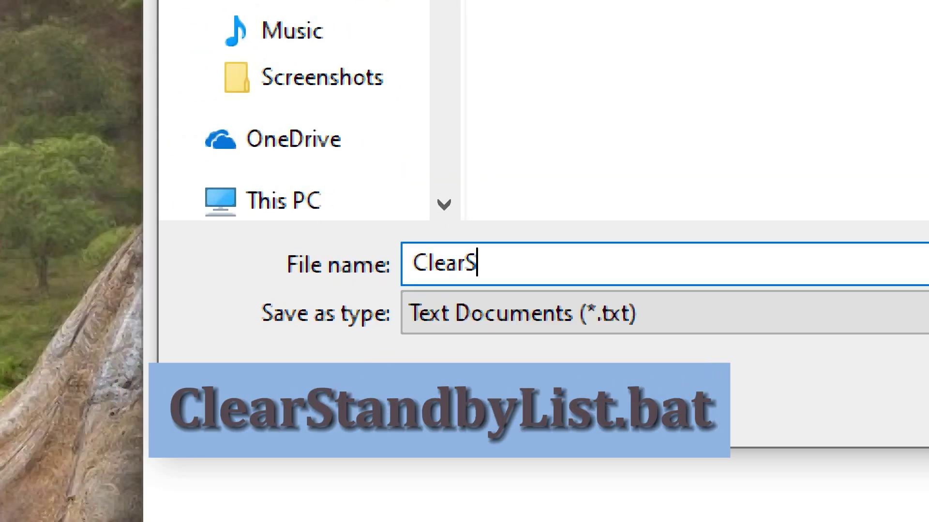
type("tan")
type("d")
type("by")
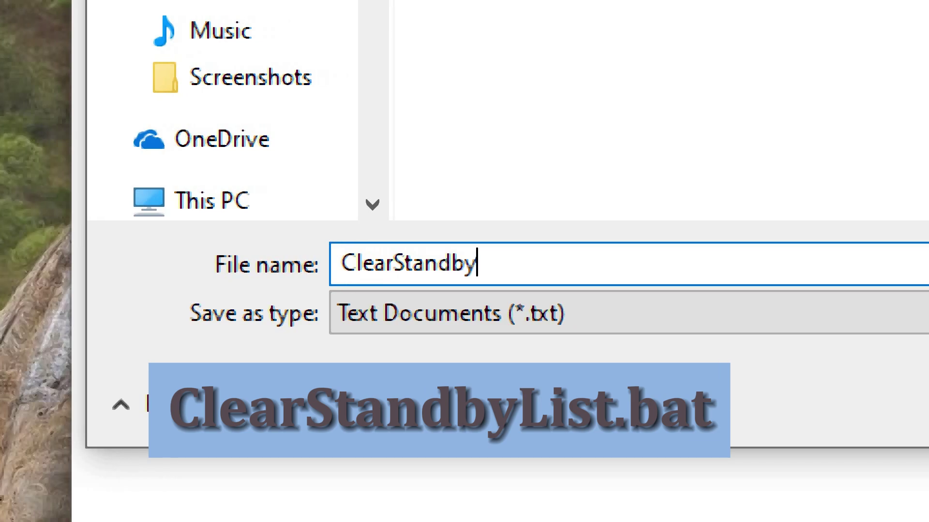
type("Li")
type("st")
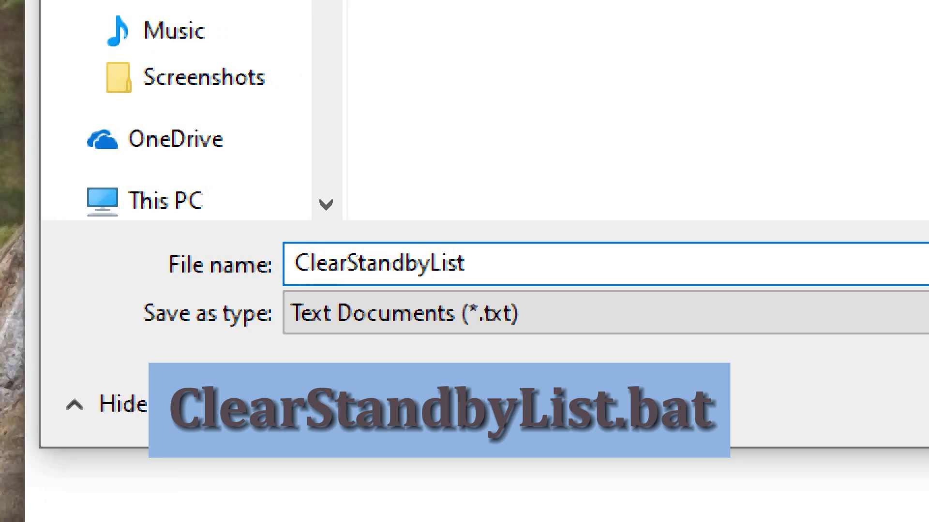
type(".bat")
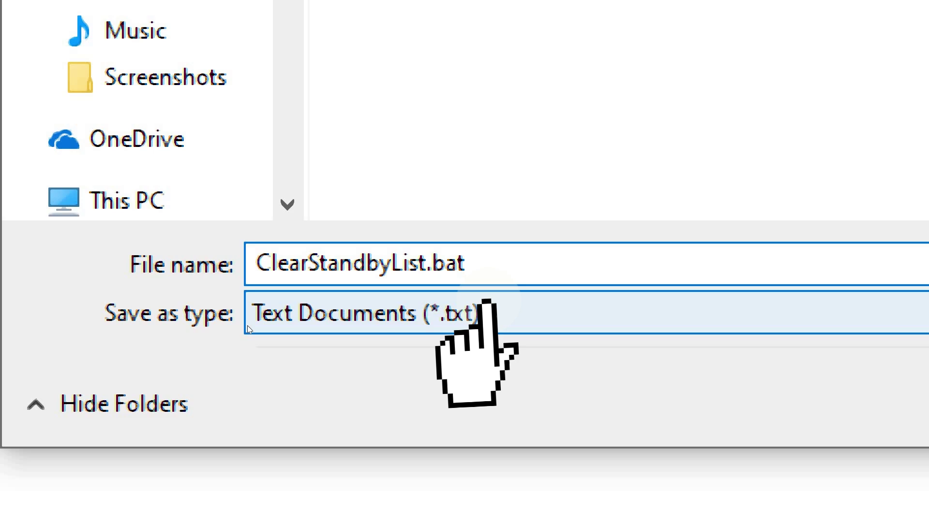
left_click(472, 315)
left_click(384, 381)
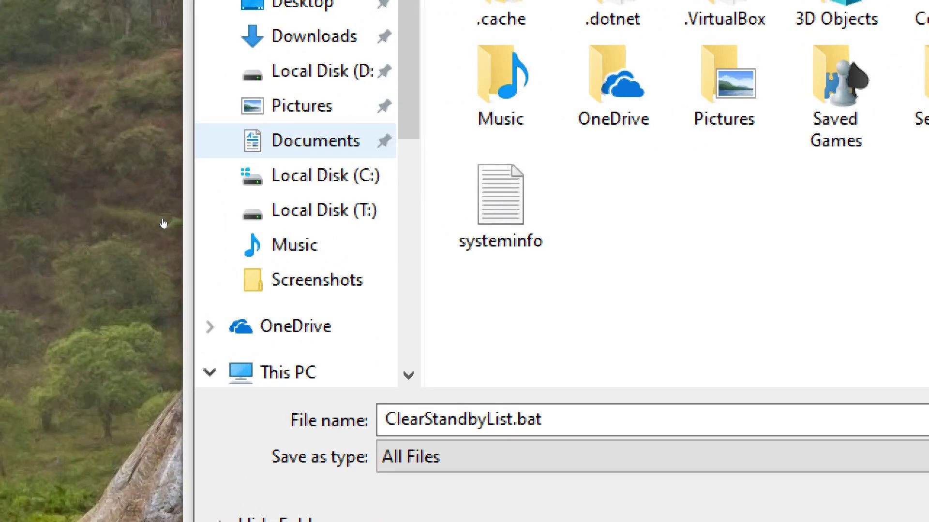
left_click(315, 142)
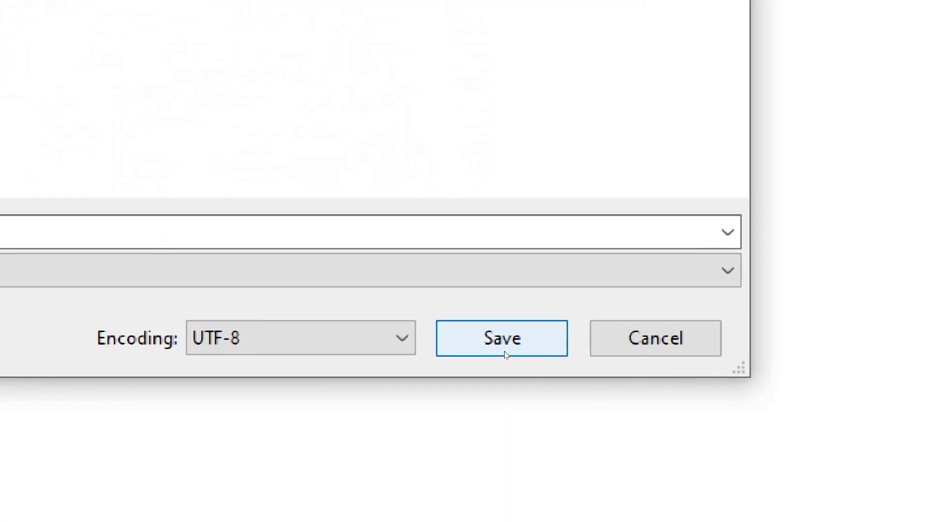
Save the batch file and open Documents in File Explorer
left_click(505, 351)
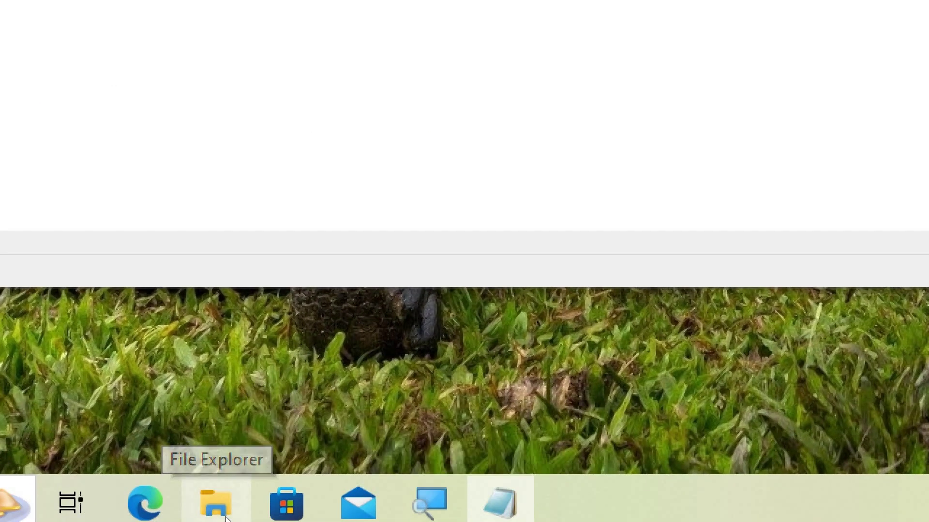
left_click(216, 504)
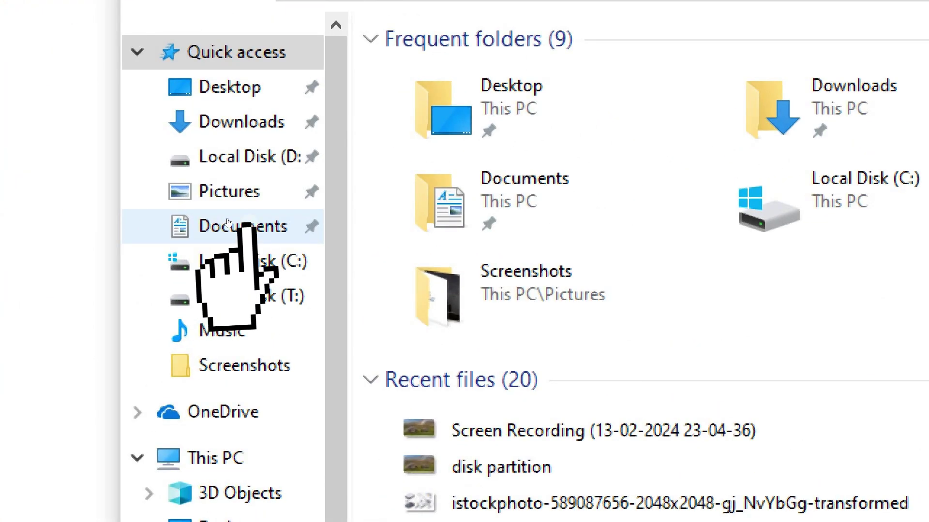
left_click(229, 226)
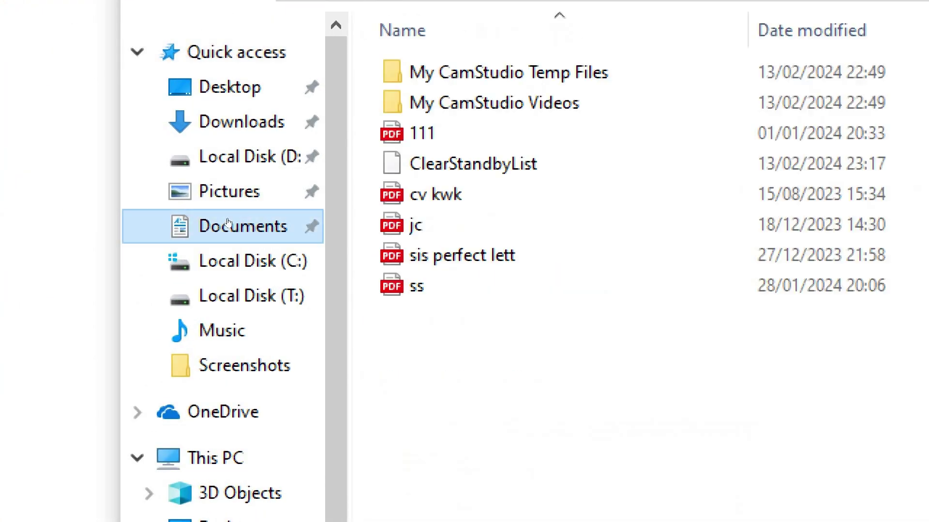
Run ClearStandbyList as administrator and dismiss its purge-complete console
right_click(457, 163)
left_click(608, 329)
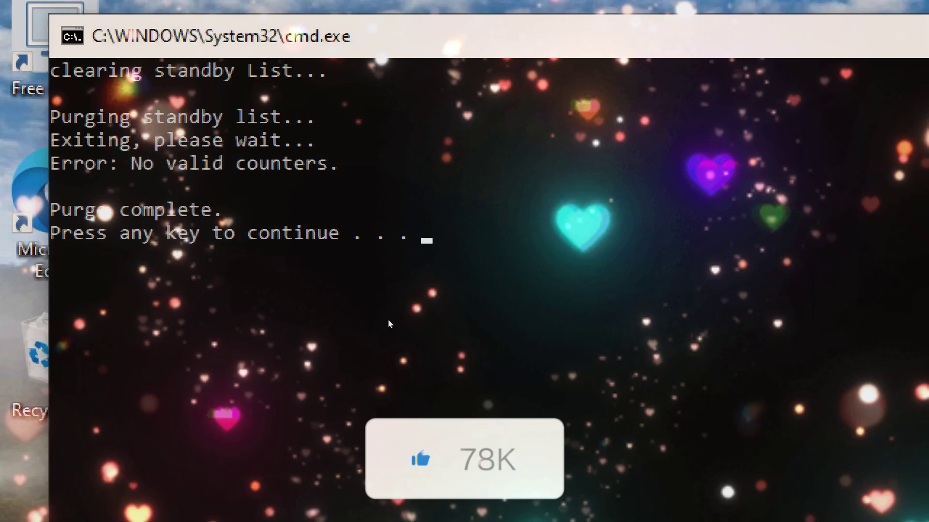
key("Return")
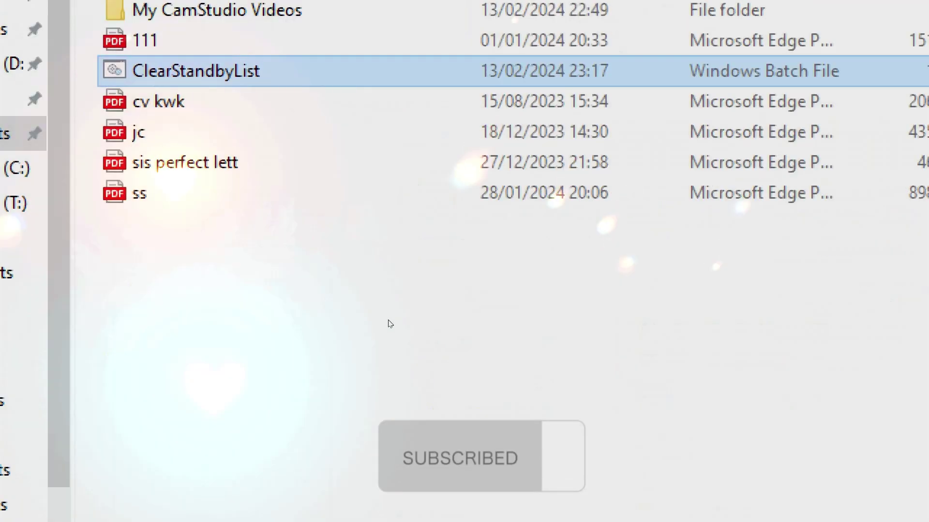